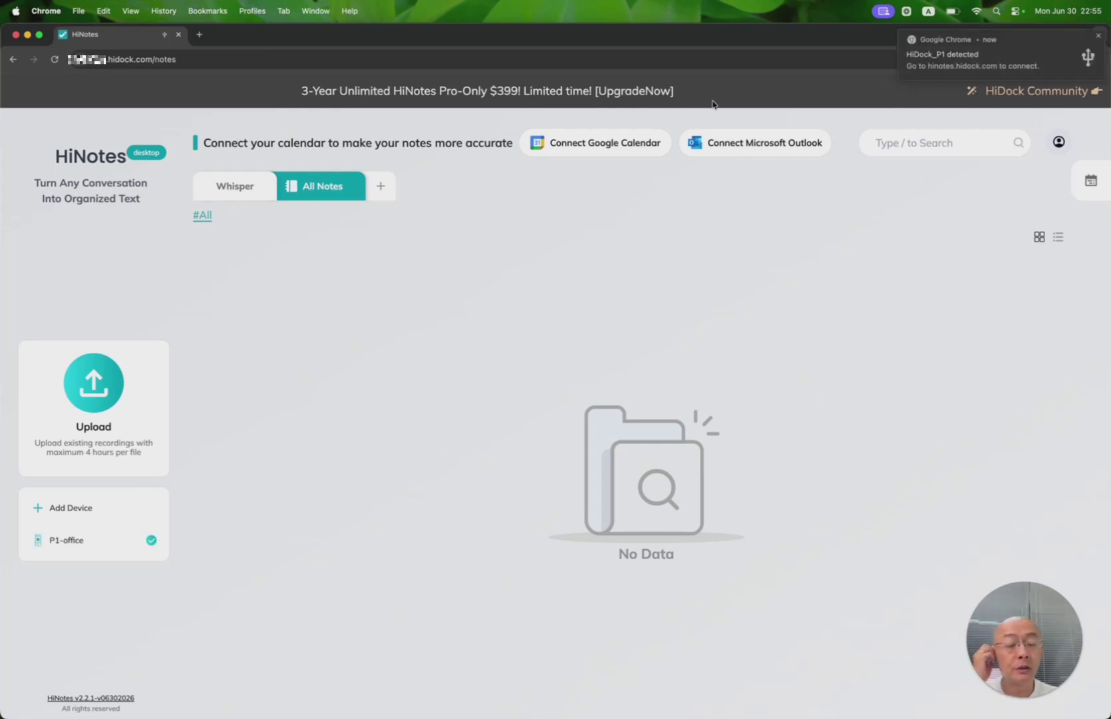
On the P1-office device, change the recording's summary template from Default to General Meeting
left_click(74, 545)
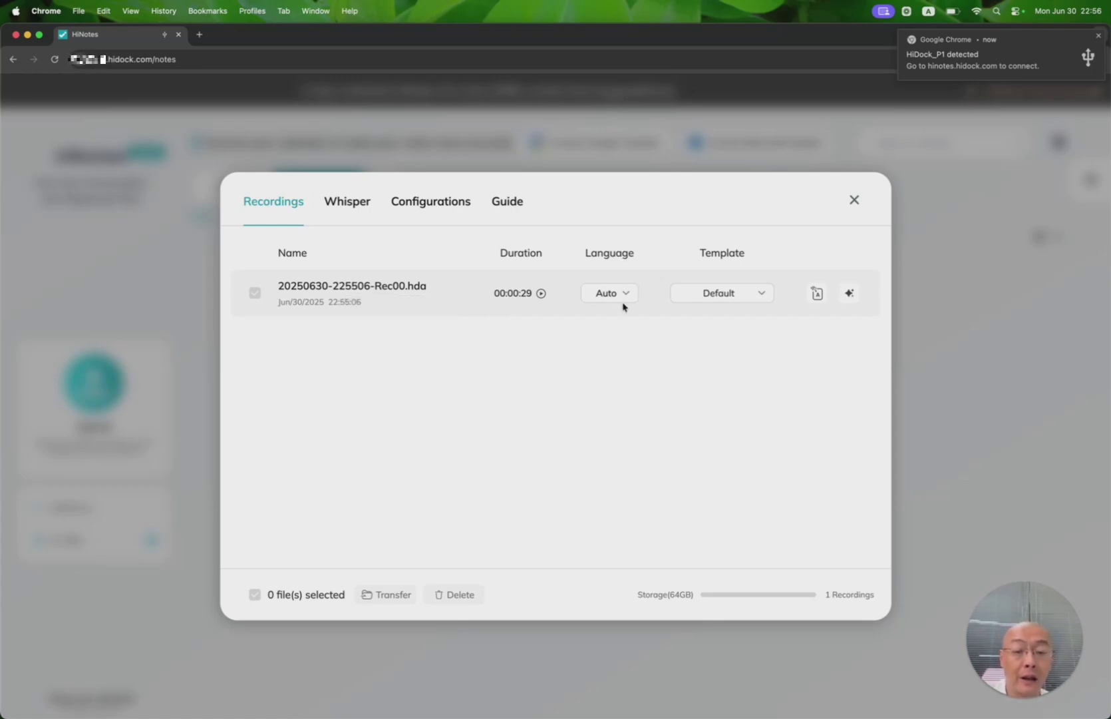
left_click(754, 297)
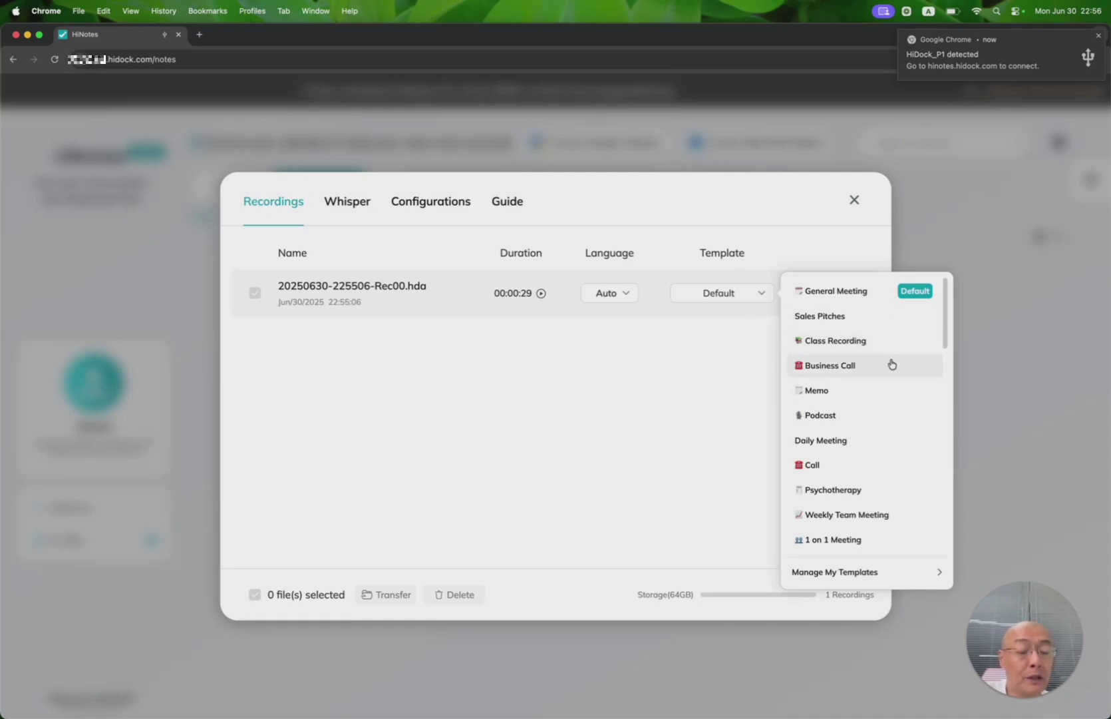
left_click(725, 353)
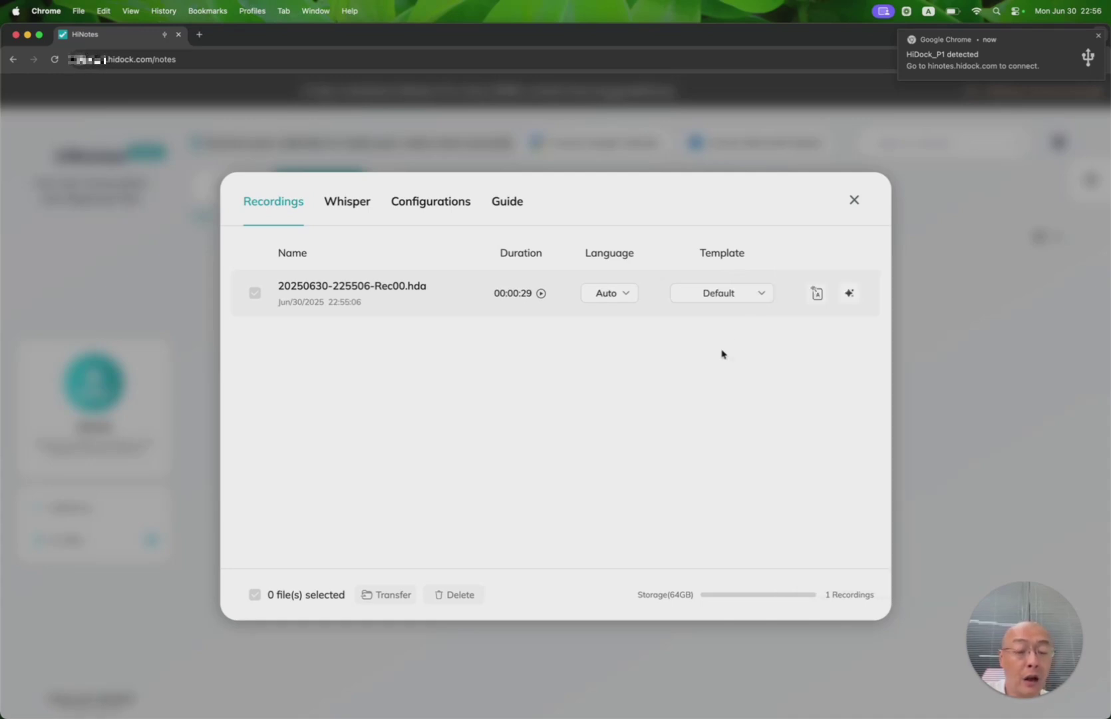
left_click(751, 291)
left_click(815, 293)
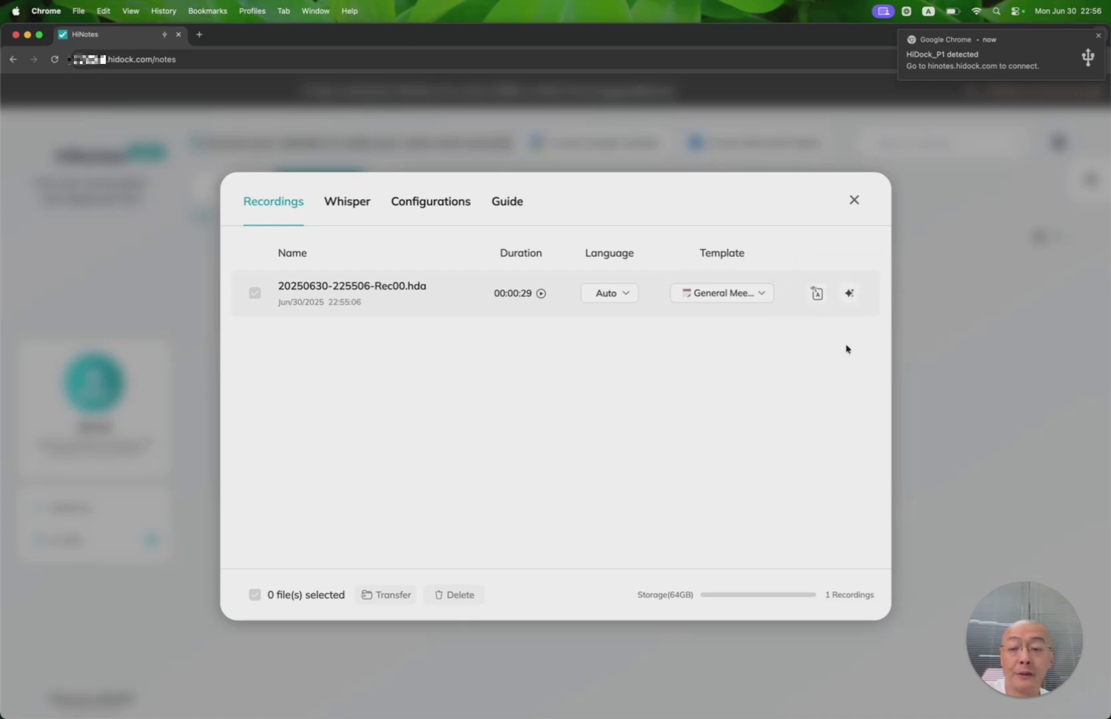
Run Transcribe and Summarize on the recording and dismiss the device-detected Chrome notification
left_click(849, 296)
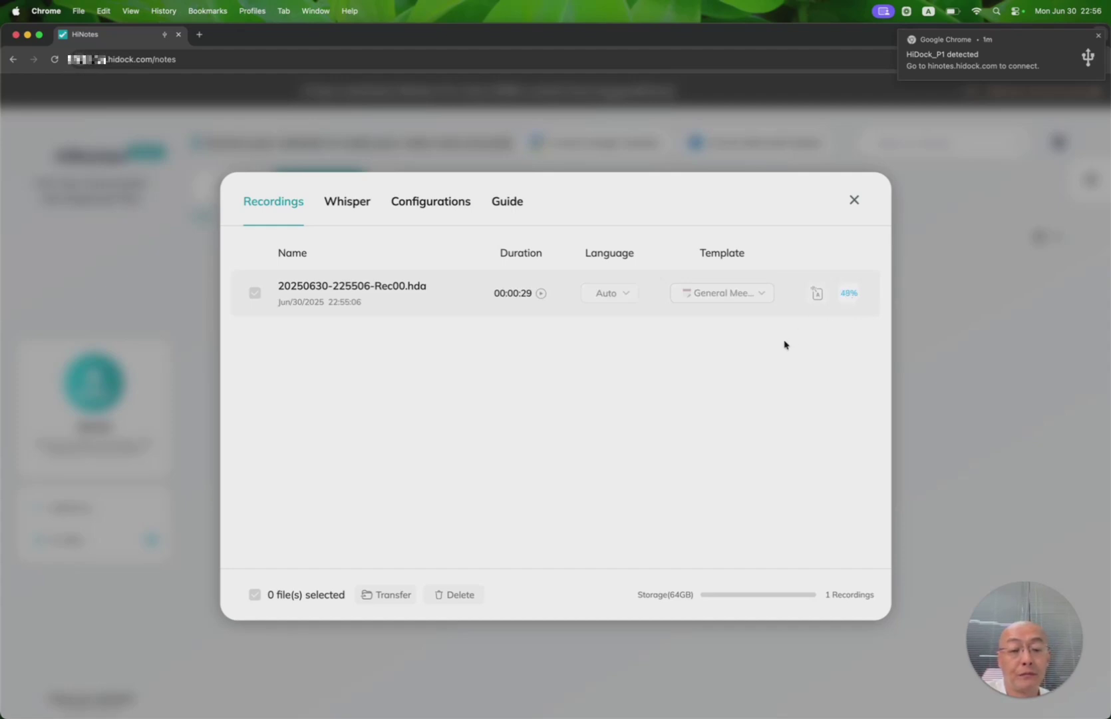
left_click(1099, 36)
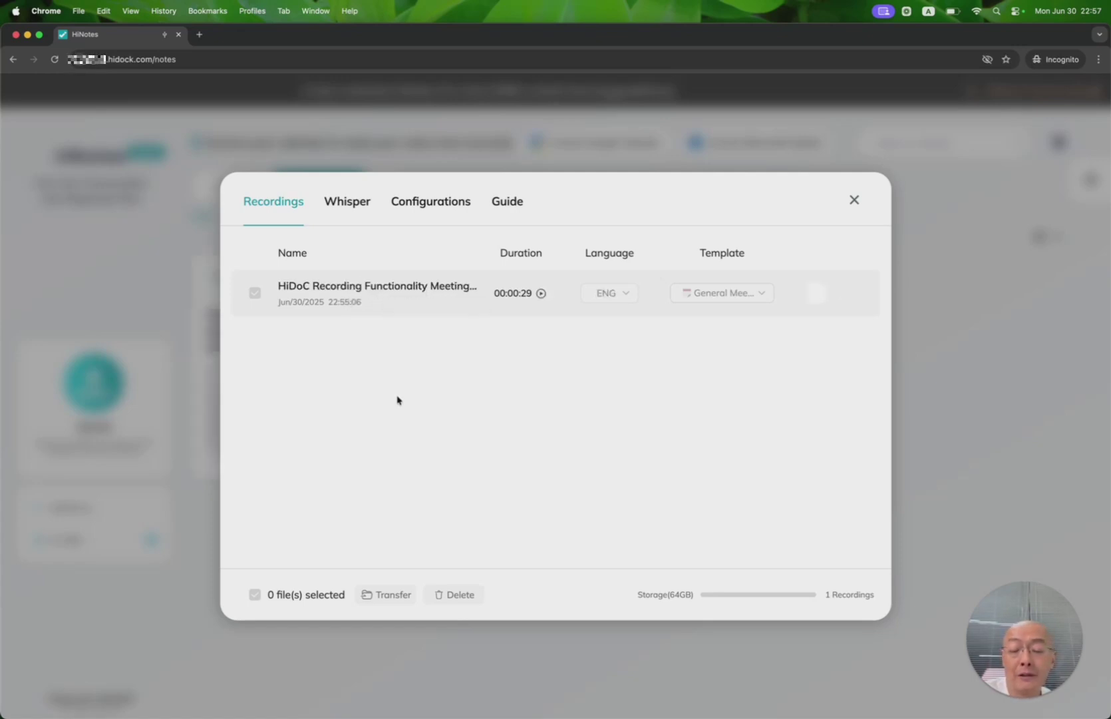
Open the 'HiDoC Recording Functionality Meeting' note to view its transcript and summary
left_click(400, 291)
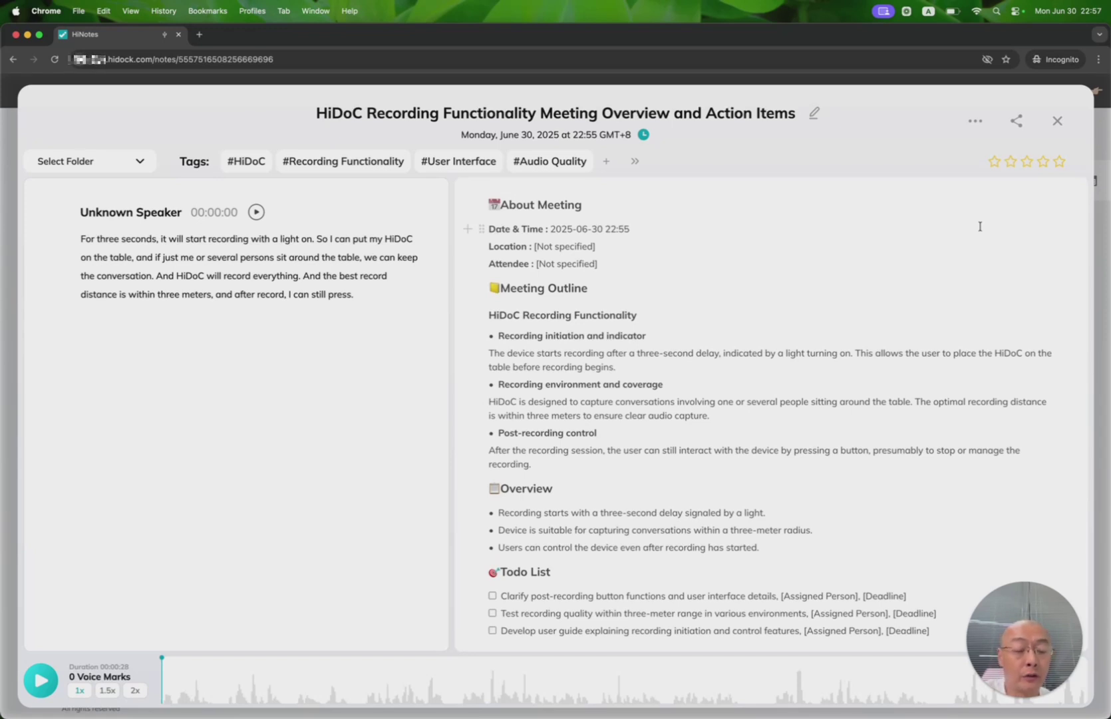
Close the note and open the HiNotes Issue Report form from the Help Center
left_click(1058, 121)
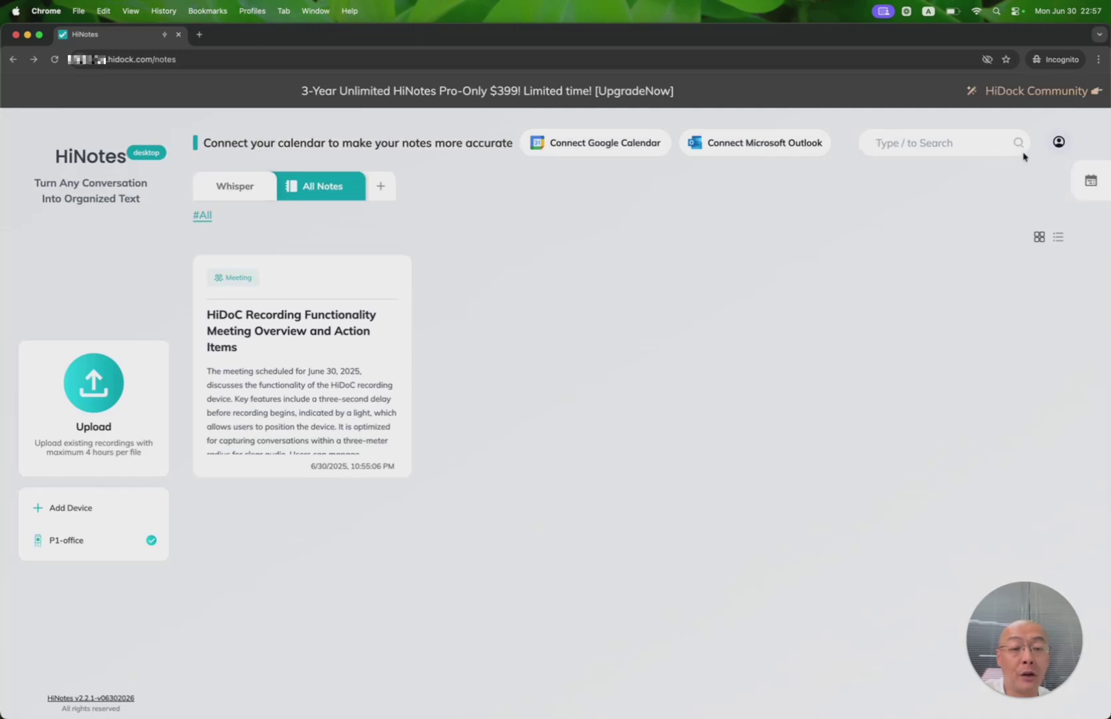
left_click(1058, 143)
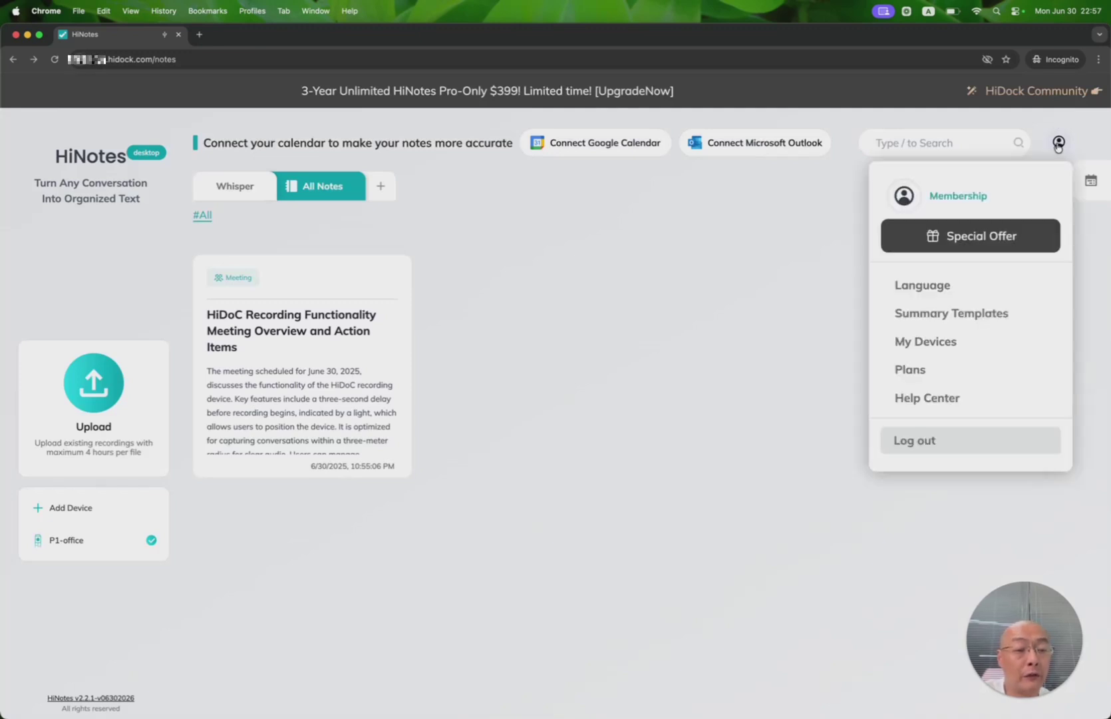
left_click(944, 397)
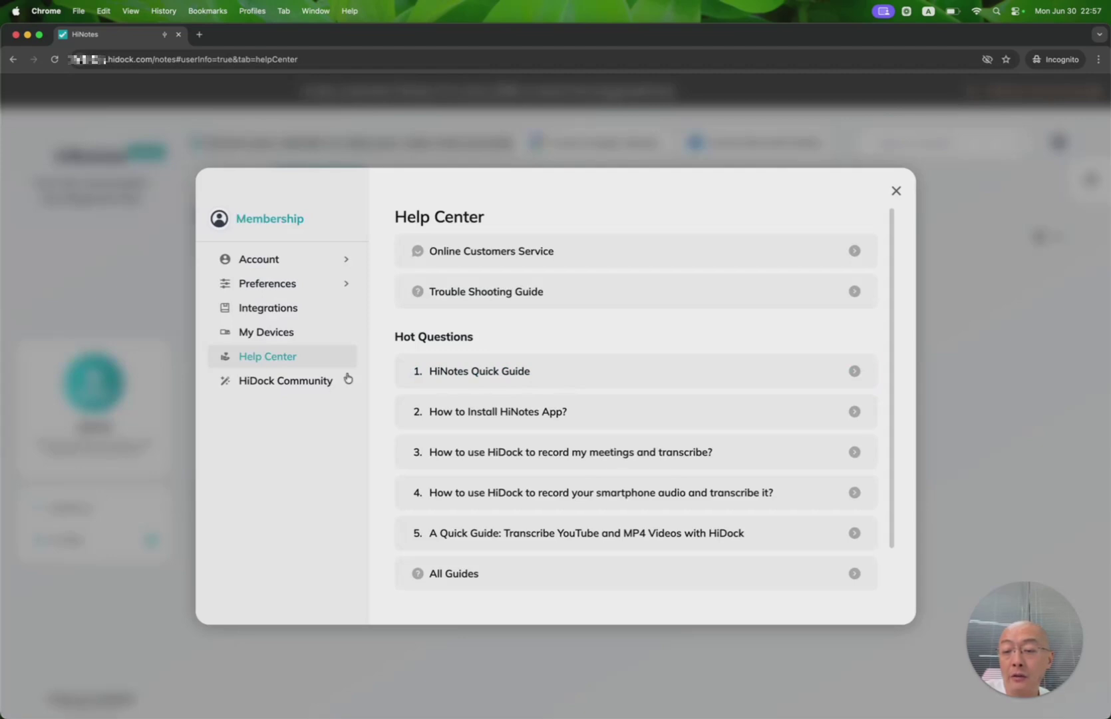
scroll(599, 418, "down", 2)
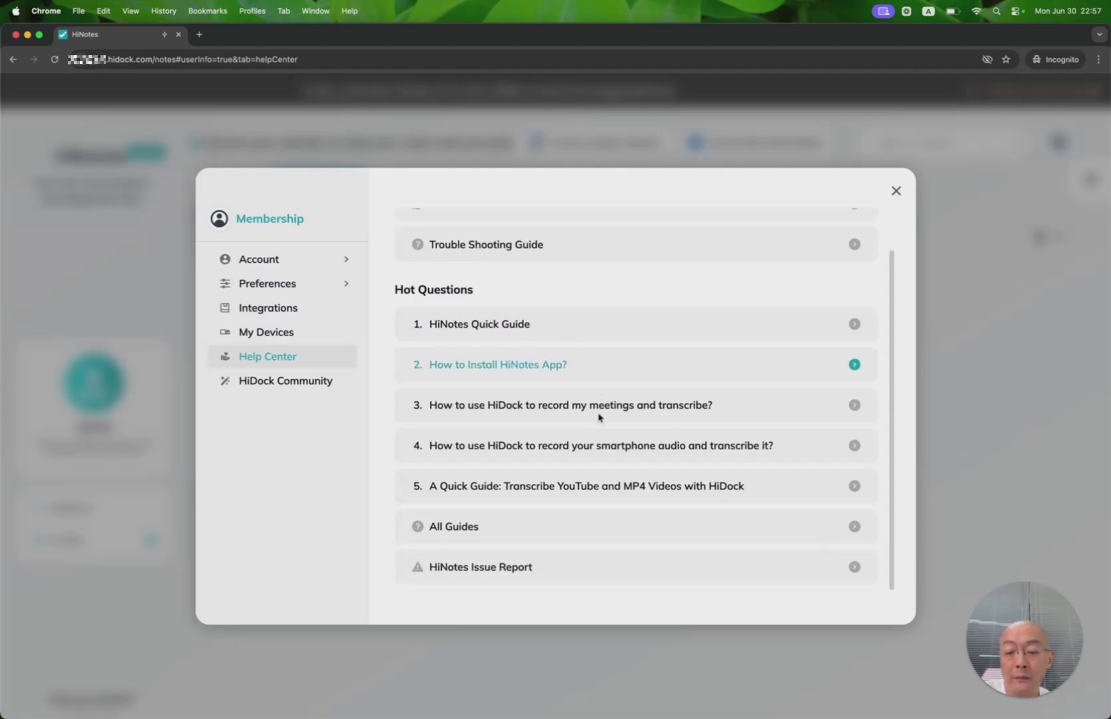
left_click(507, 569)
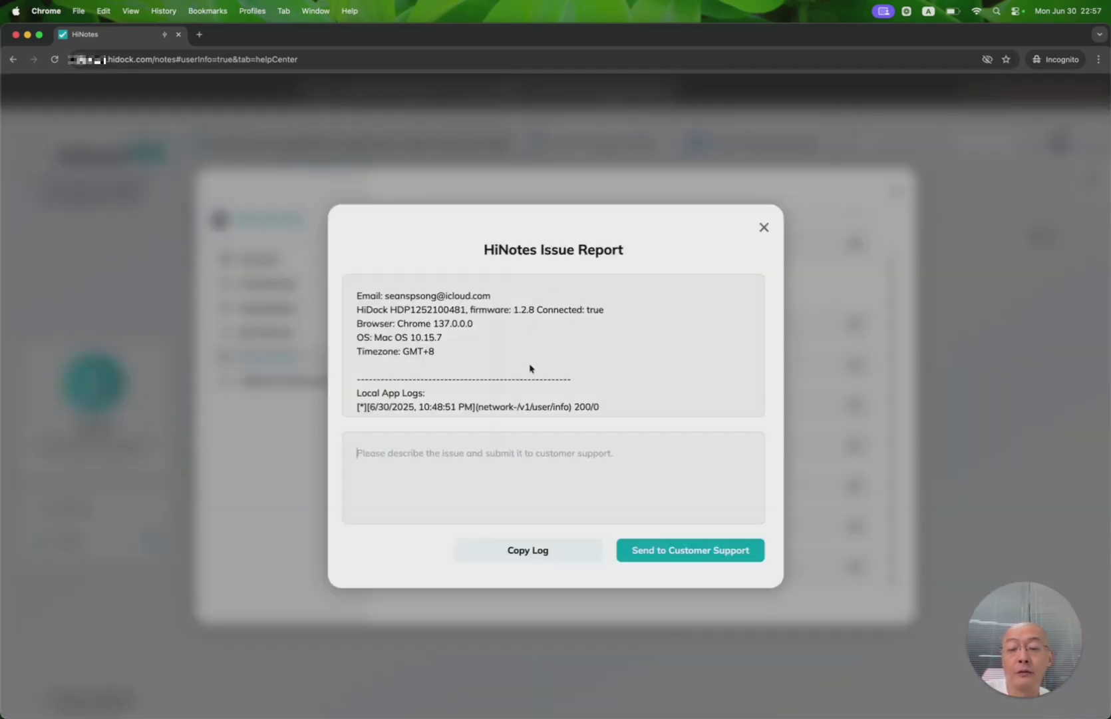